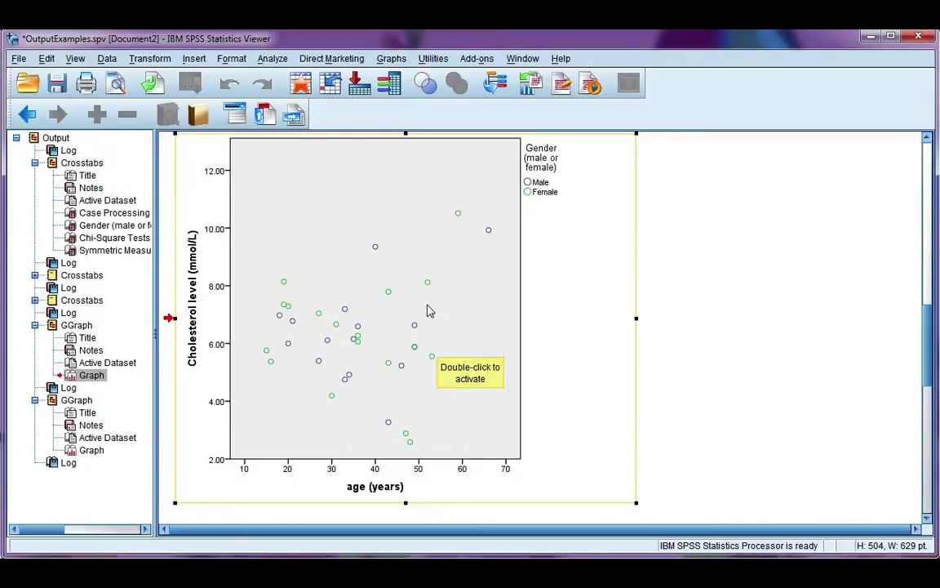
# - Open the scatter plot in Chart Editor and set its height to 274.5, making it 274.5 × 343.5 points
pyautogui.doubleClick(360, 309)
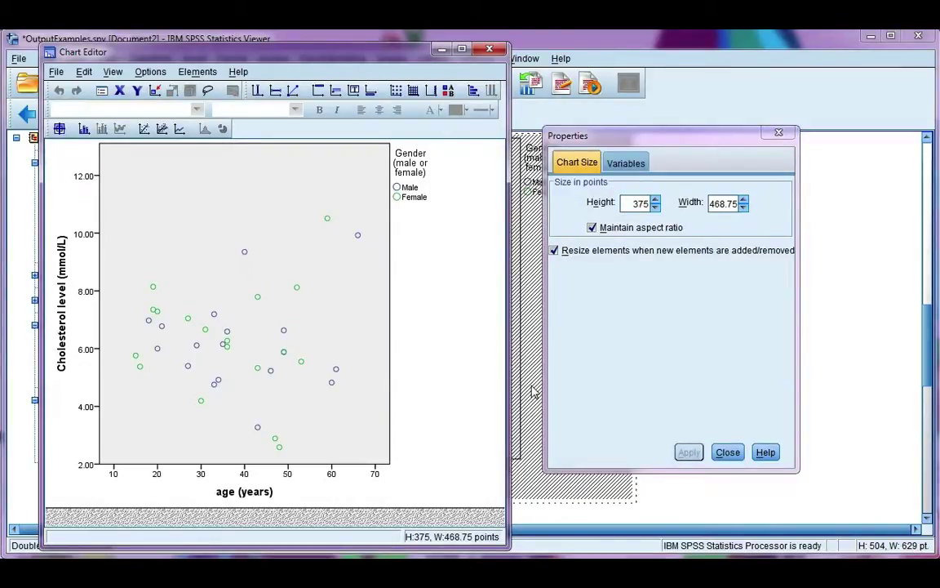
pyautogui.click(566, 182)
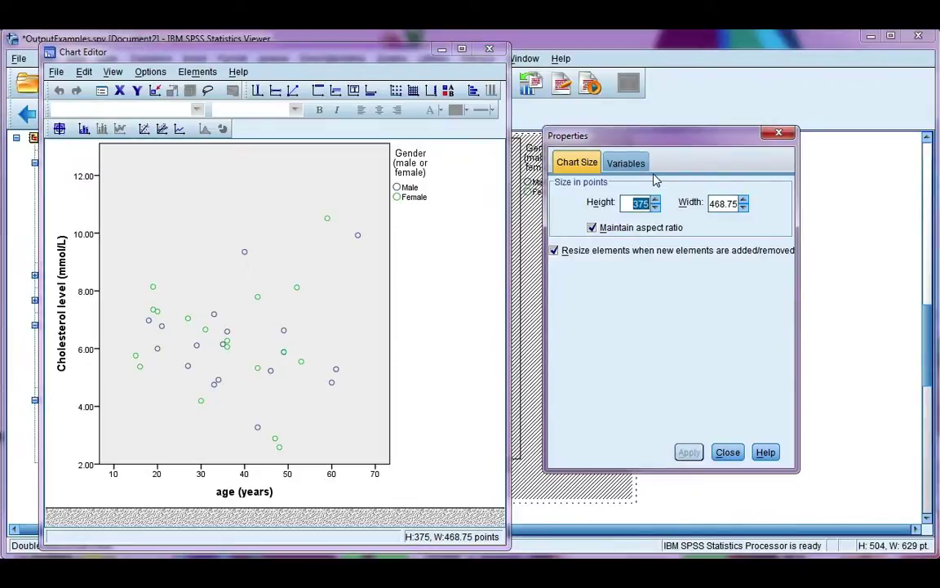
pyautogui.write('274.')
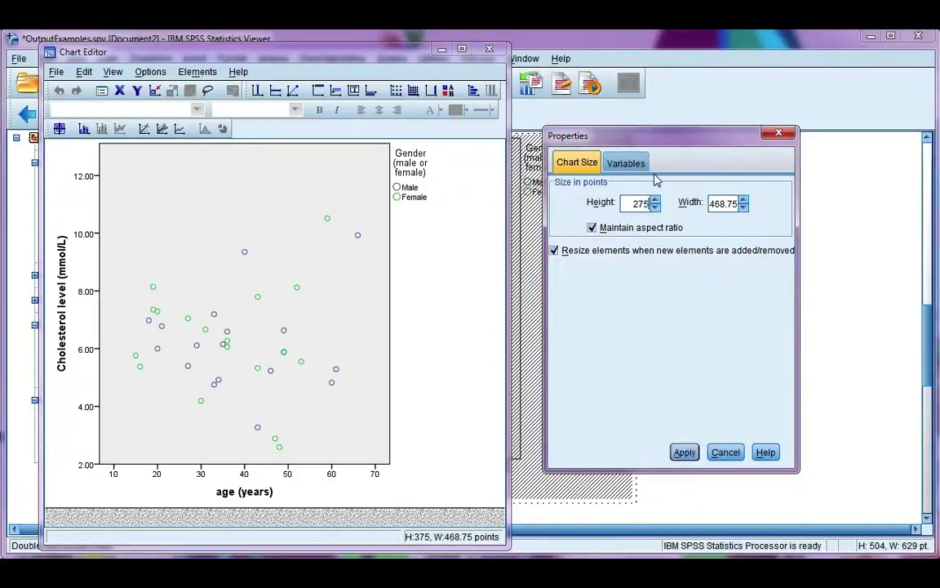
pyautogui.write('5')
pyautogui.click(685, 452)
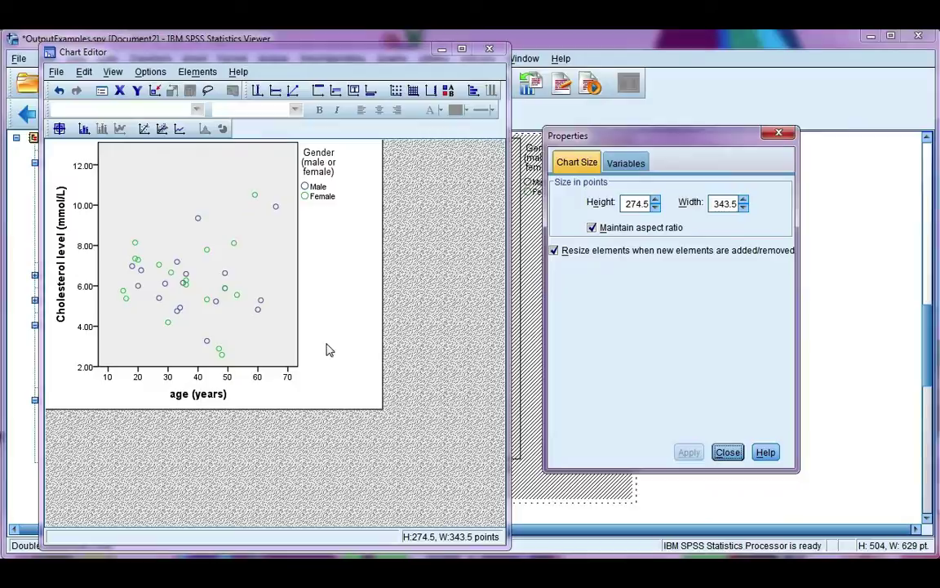
pyautogui.click(326, 176)
# - Edit the legend title, deleting '(male or female)' so only 'Gender' remains
pyautogui.click(328, 172)
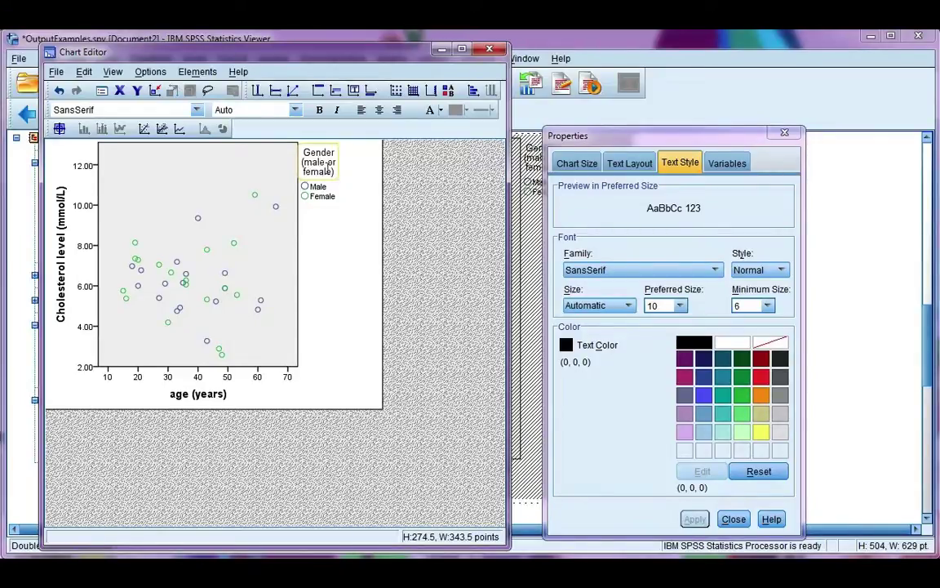
pyautogui.click(326, 170)
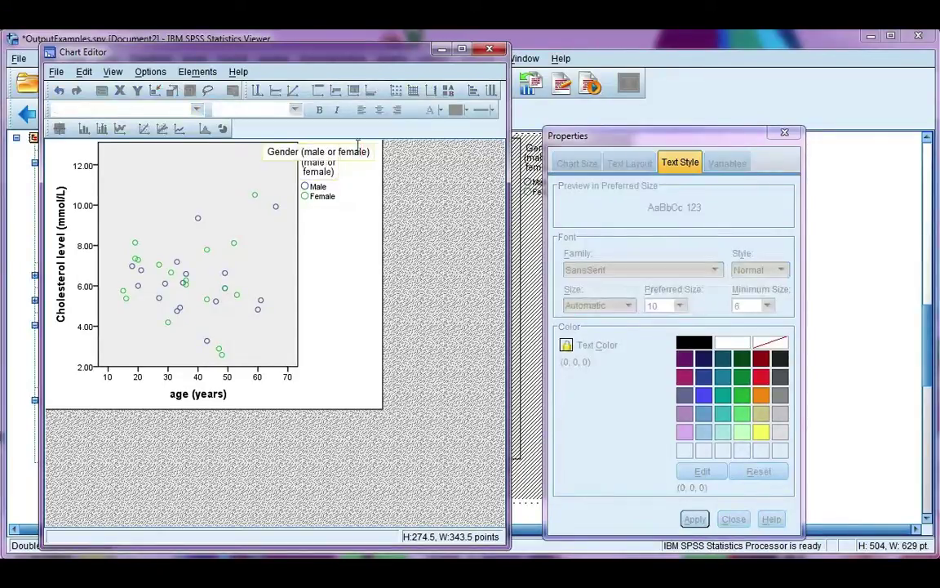
pyautogui.press('BackSpace')
pyautogui.press('BackSpace')
pyautogui.press('BackSpace')
pyautogui.press('BackSpace')
pyautogui.press('BackSpace')
pyautogui.press('BackSpace')
pyautogui.press('BackSpace')
pyautogui.press('BackSpace')
pyautogui.press('BackSpace')
pyautogui.press('BackSpace')
pyautogui.press('BackSpace')
pyautogui.press('BackSpace')
pyautogui.press('BackSpace')
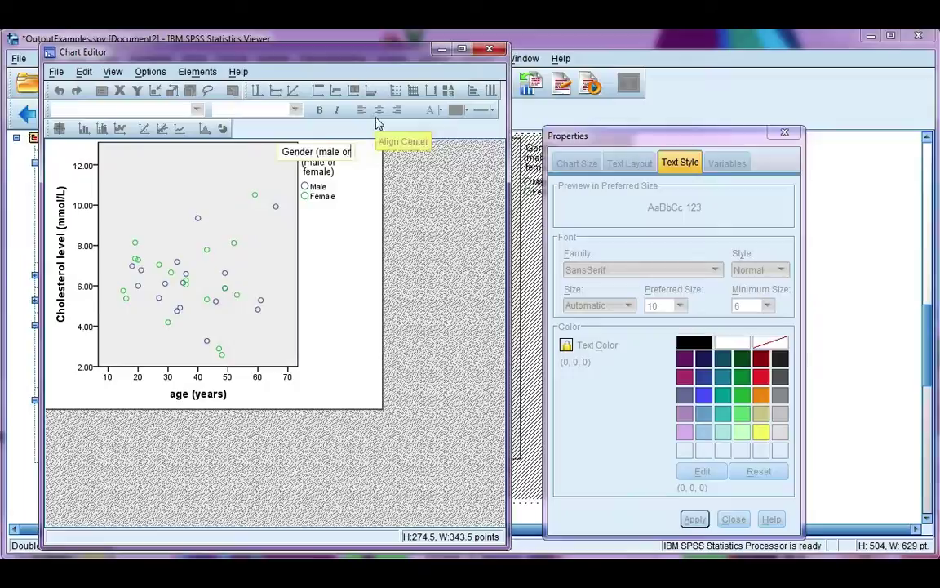
pyautogui.press('BackSpace')
pyautogui.press('BackSpace')
pyautogui.press('BackSpace')
pyautogui.press('BackSpace')
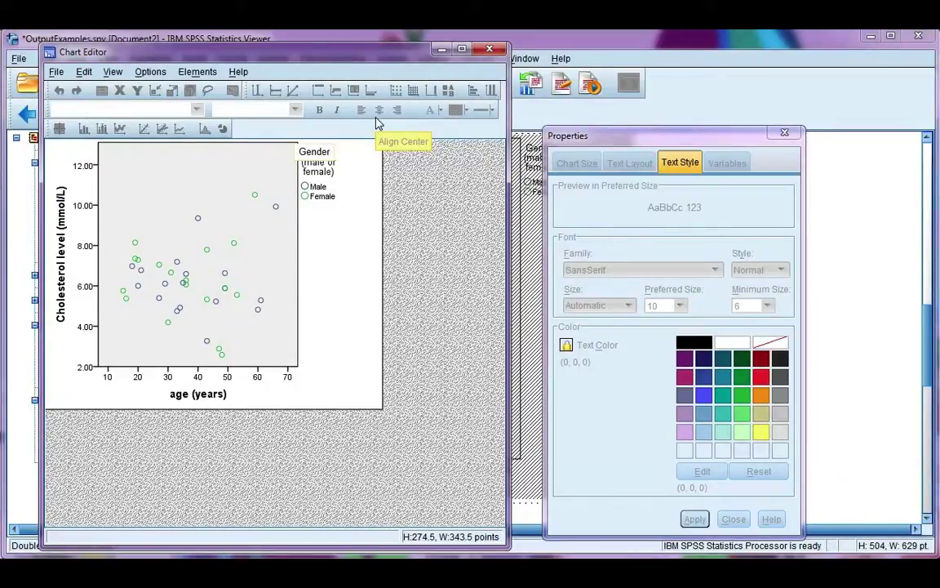
pyautogui.press('Return')
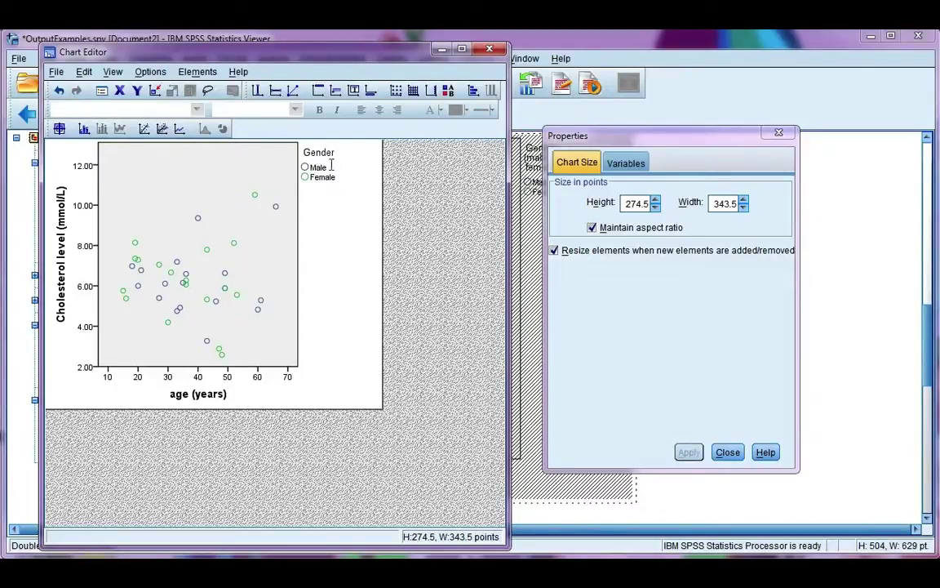
# - Select the whole Gender legend box and drag it into the plot area's top-left corner
pyautogui.click(329, 203)
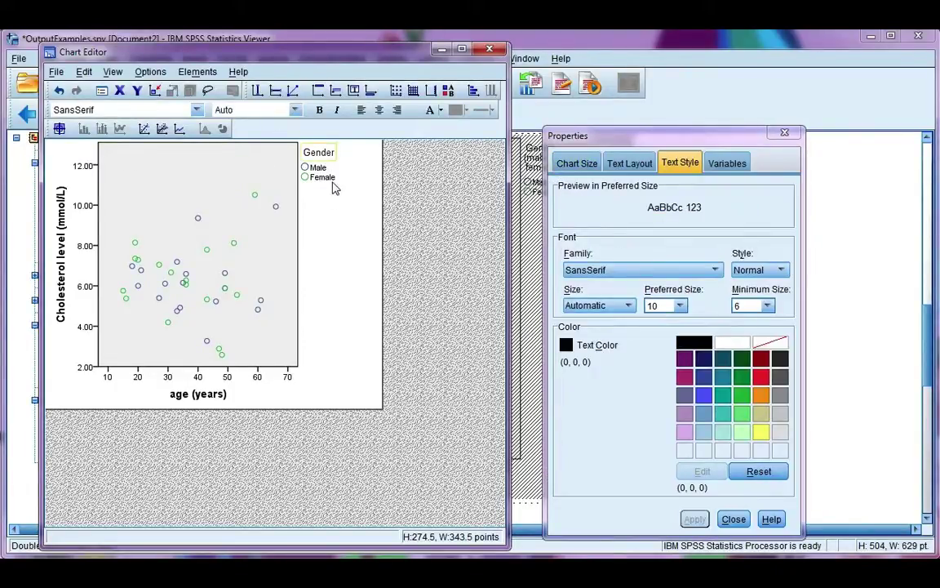
pyautogui.click(332, 186)
pyautogui.click(342, 167)
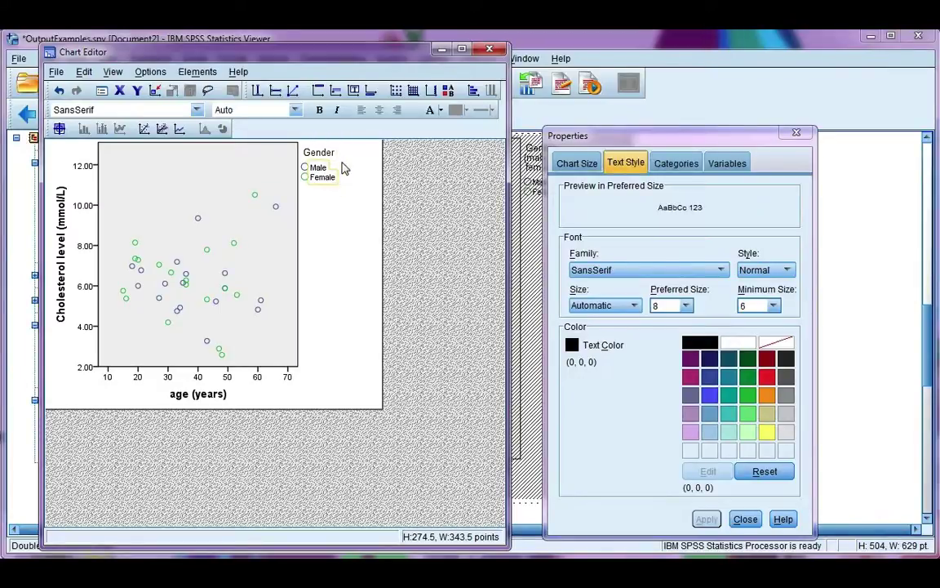
pyautogui.click(343, 167)
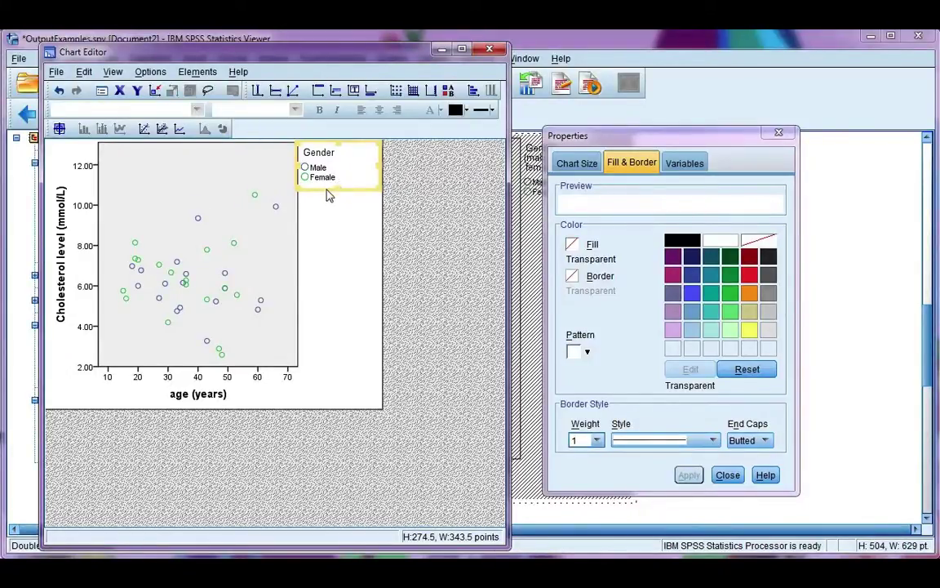
pyautogui.click(328, 191)
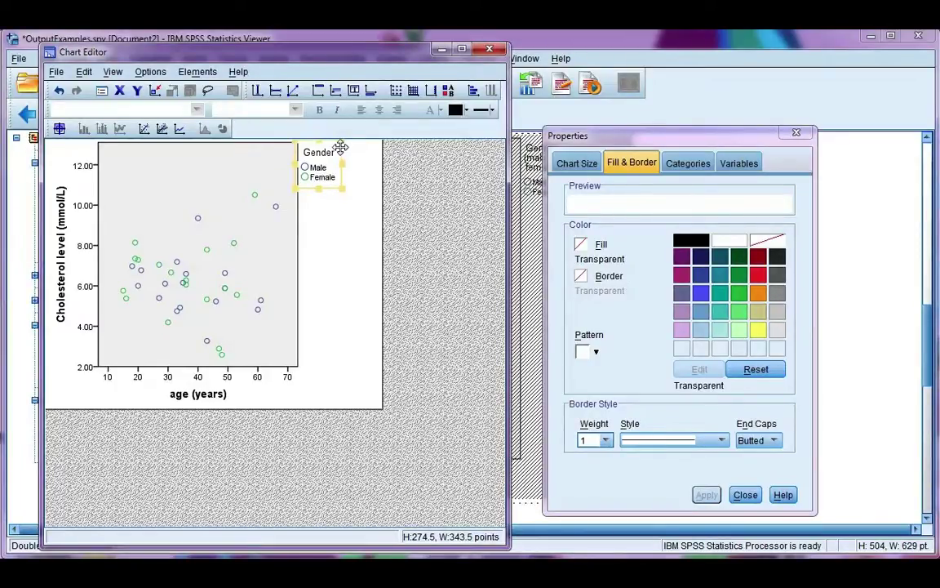
pyautogui.moveTo(341, 148); pyautogui.dragTo(151, 155)
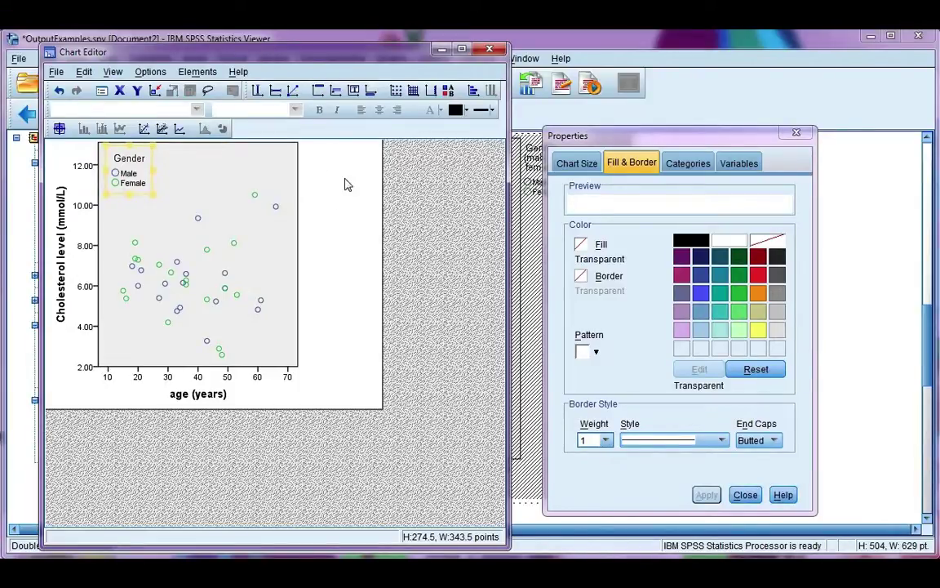
# - Change the x-axis title 'age (years)' to 'Age (years)' with a capital A
pyautogui.click(186, 399)
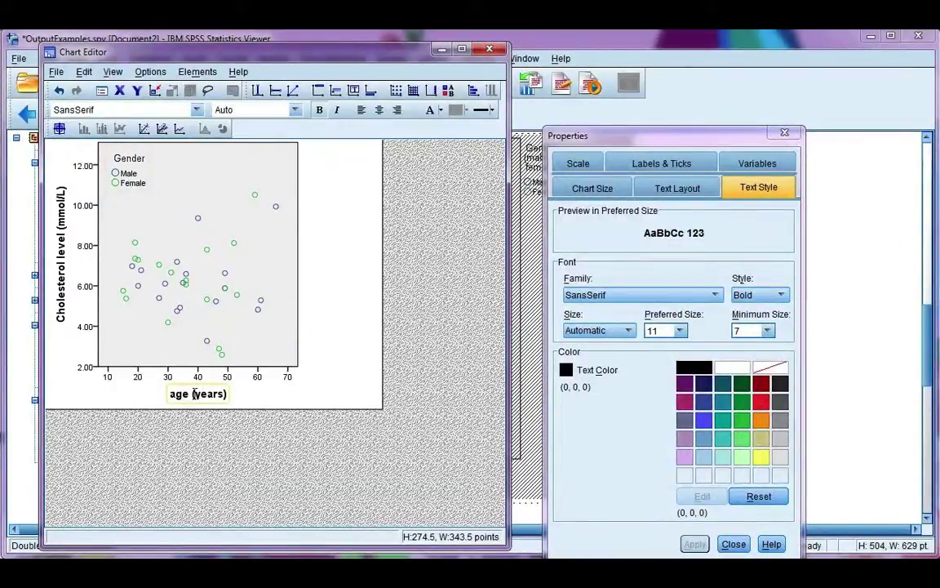
pyautogui.click(193, 394)
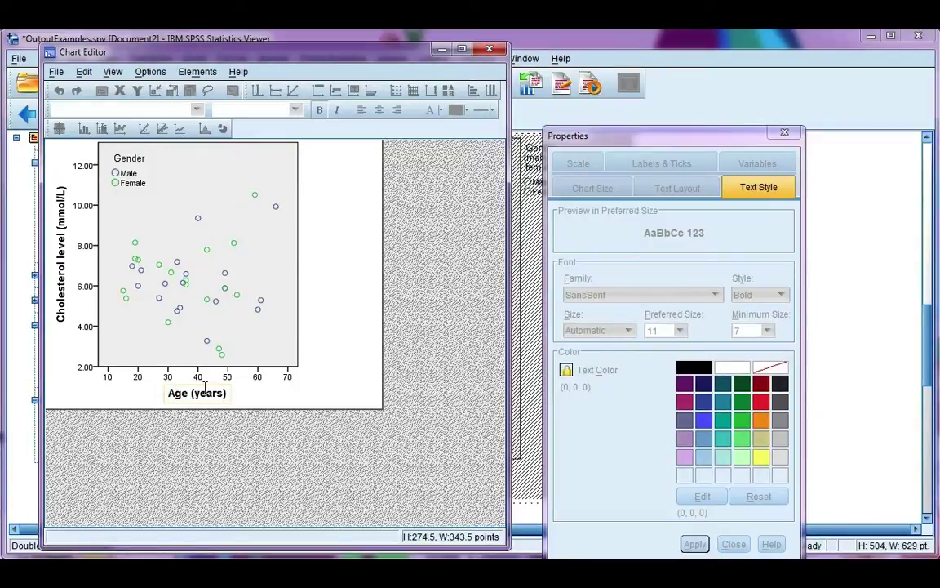
pyautogui.click(315, 268)
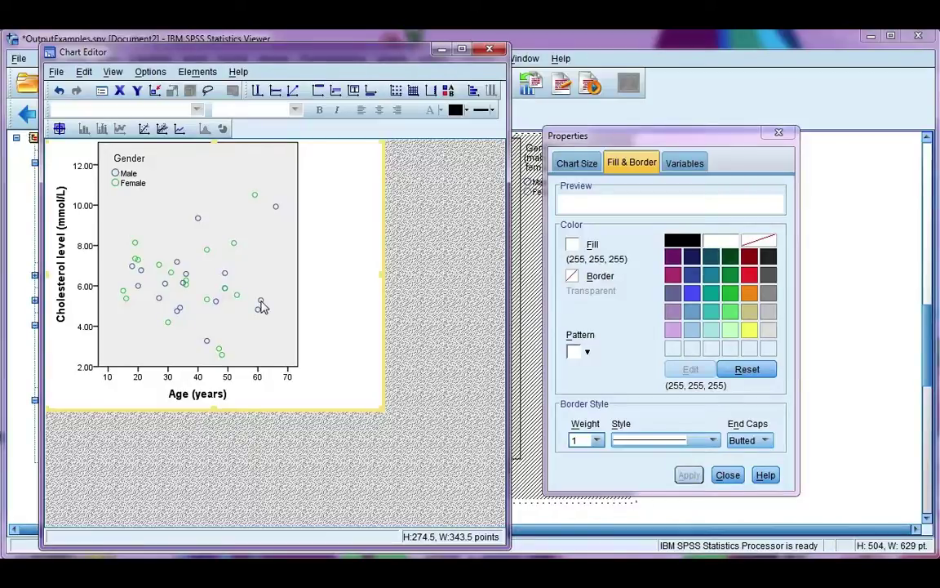
# - Select the male markers and apply a light blue (122, 170, 213) fill
pyautogui.click(261, 308)
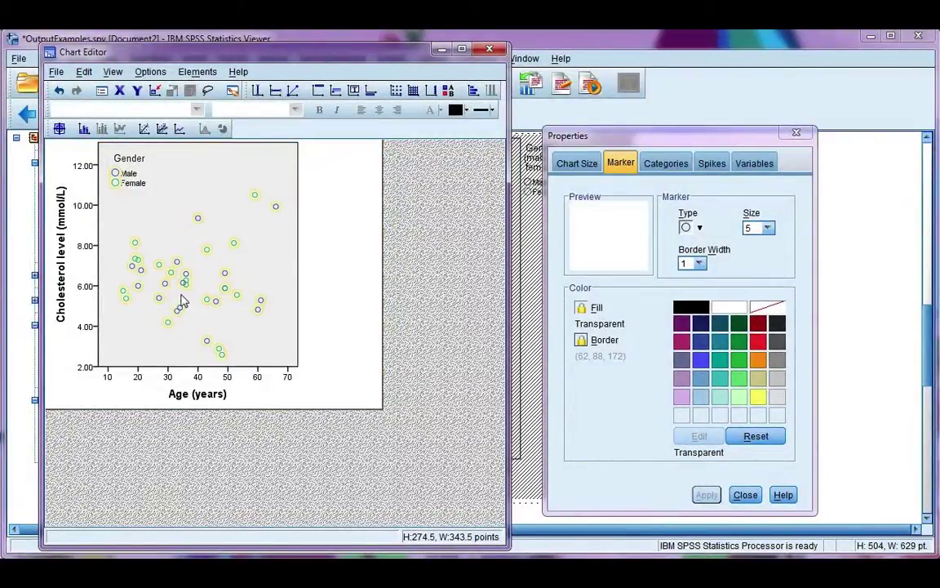
pyautogui.click(227, 276)
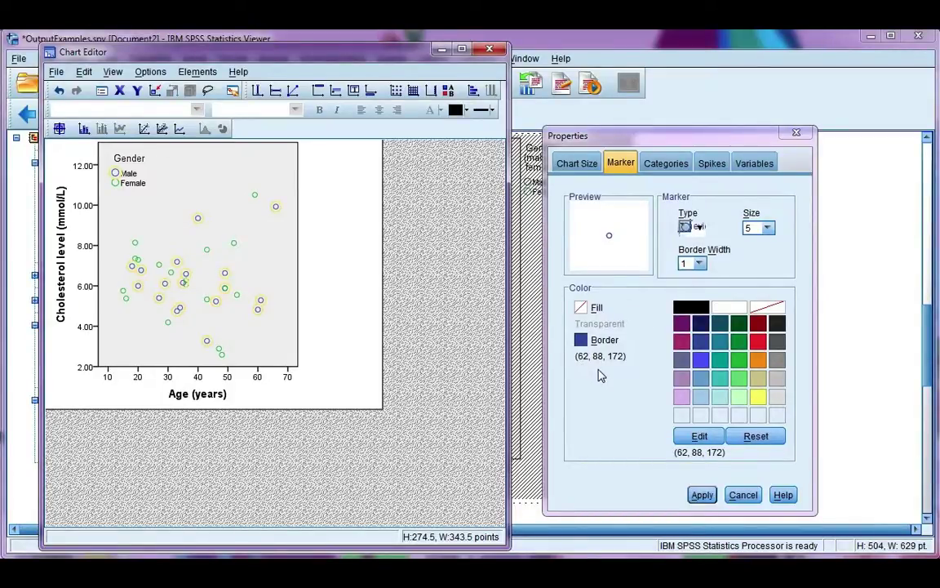
pyautogui.click(585, 315)
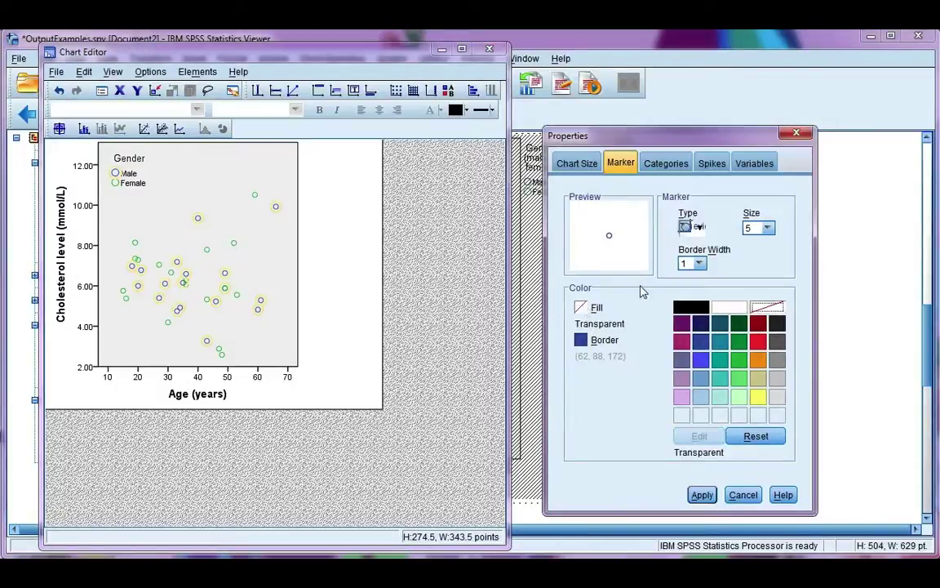
pyautogui.click(700, 378)
pyautogui.click(702, 495)
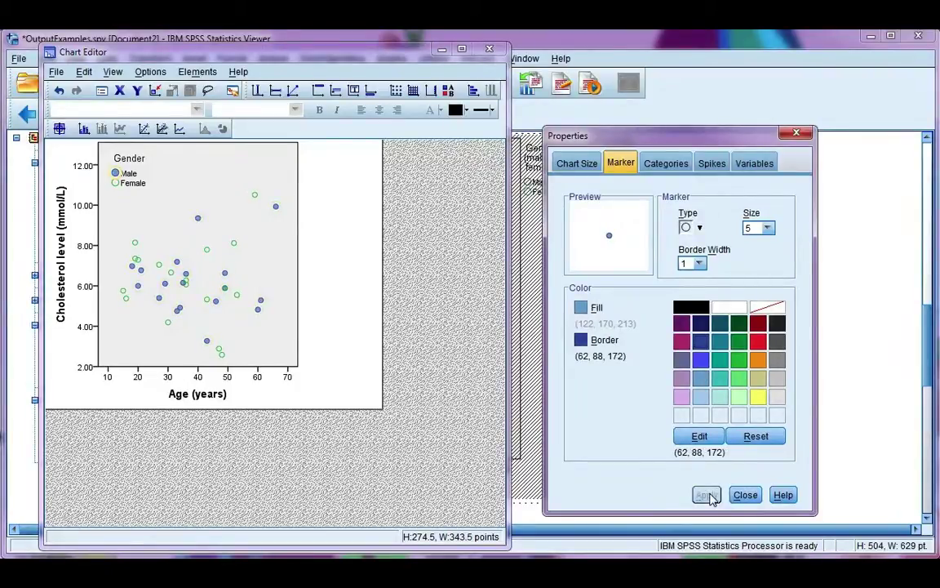
# - Give the male markers a triangle shape and marker size 8, applying each change
pyautogui.click(699, 228)
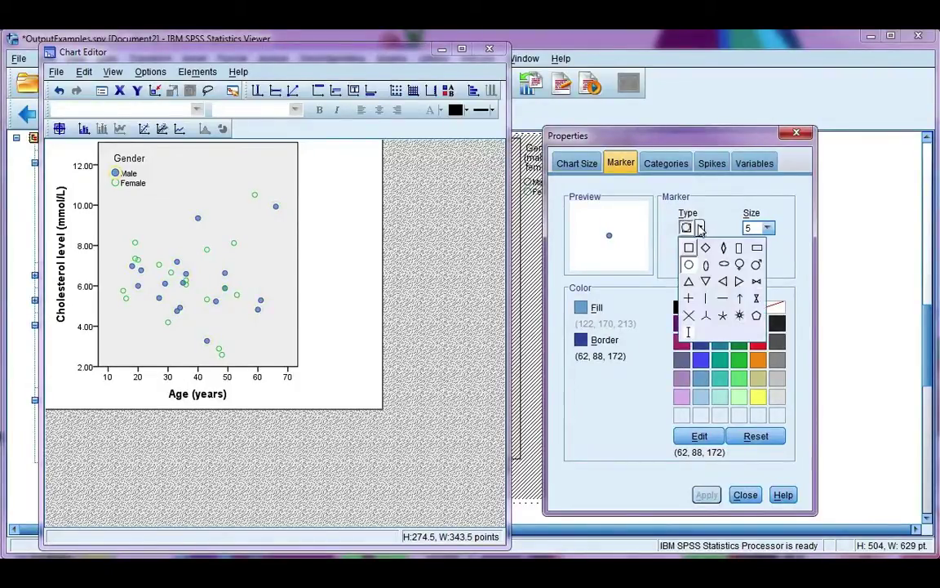
pyautogui.click(689, 282)
pyautogui.click(703, 495)
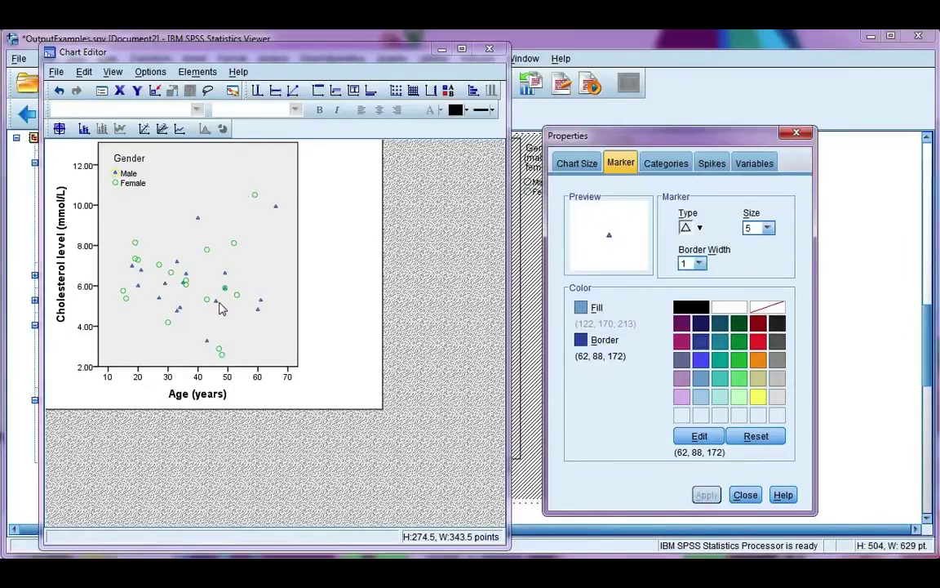
pyautogui.click(767, 228)
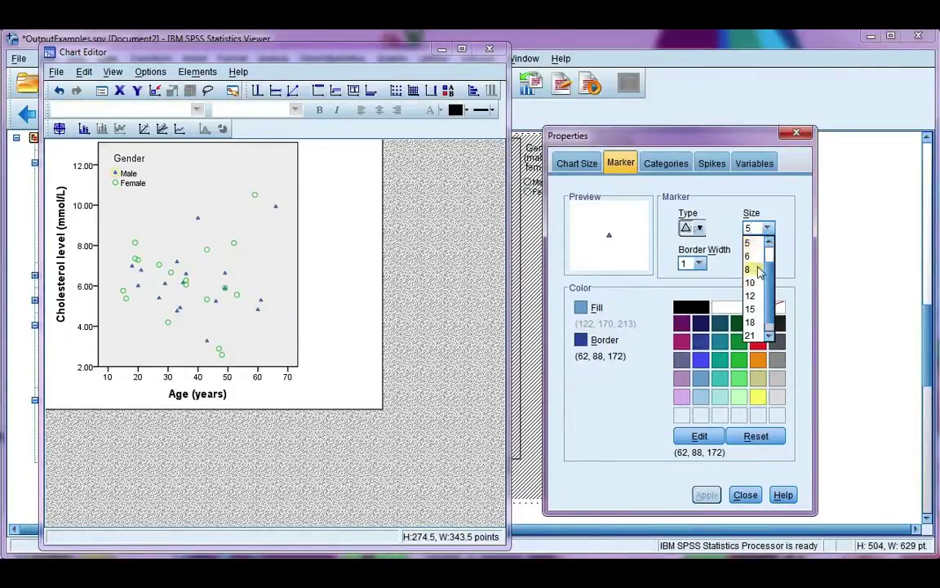
pyautogui.click(757, 269)
pyautogui.click(705, 495)
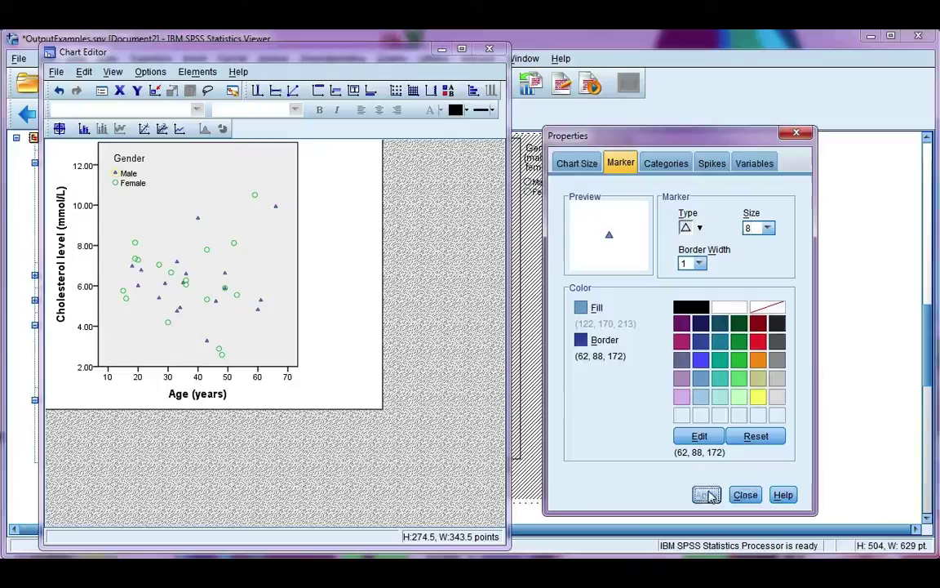
# - Select the Female circles and give them a green fill with a dark green border
pyautogui.click(251, 339)
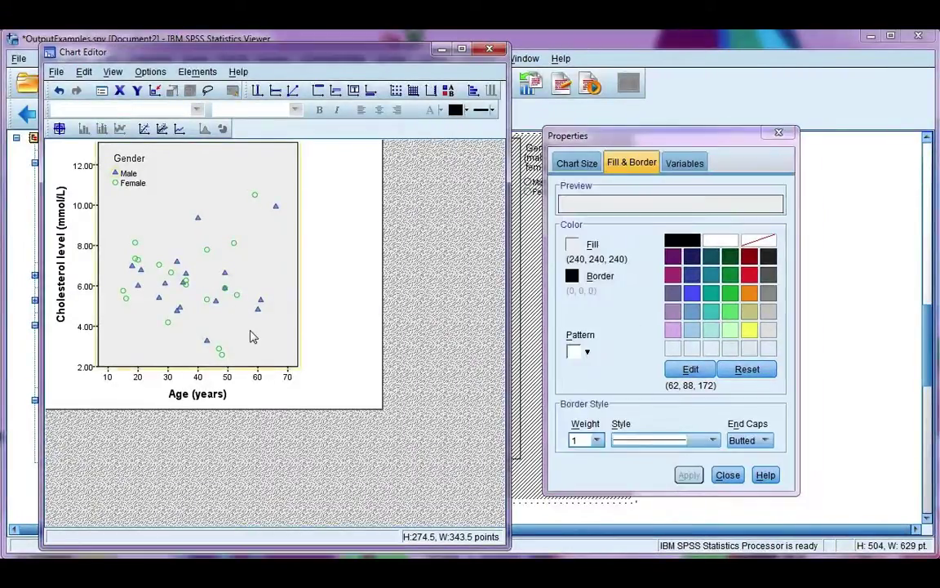
pyautogui.click(235, 302)
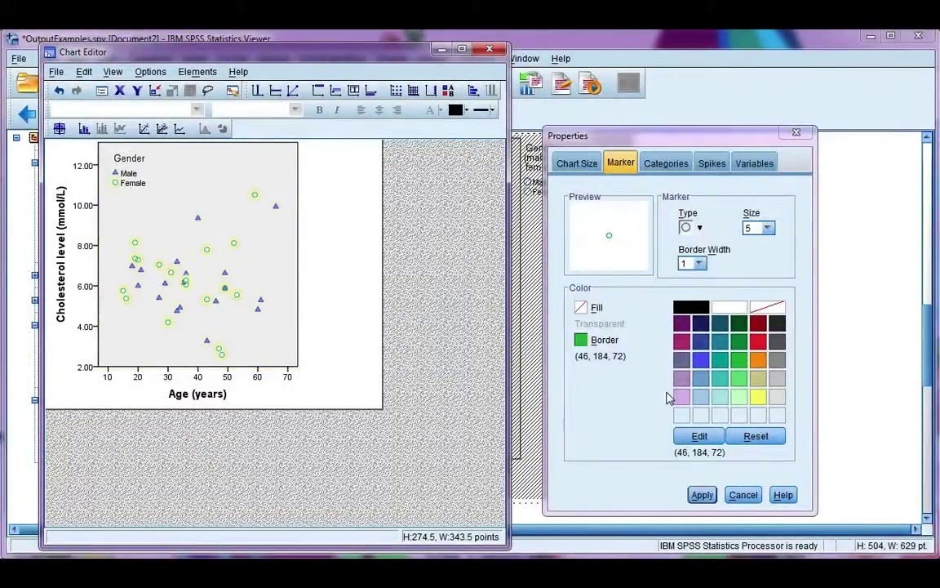
pyautogui.click(738, 380)
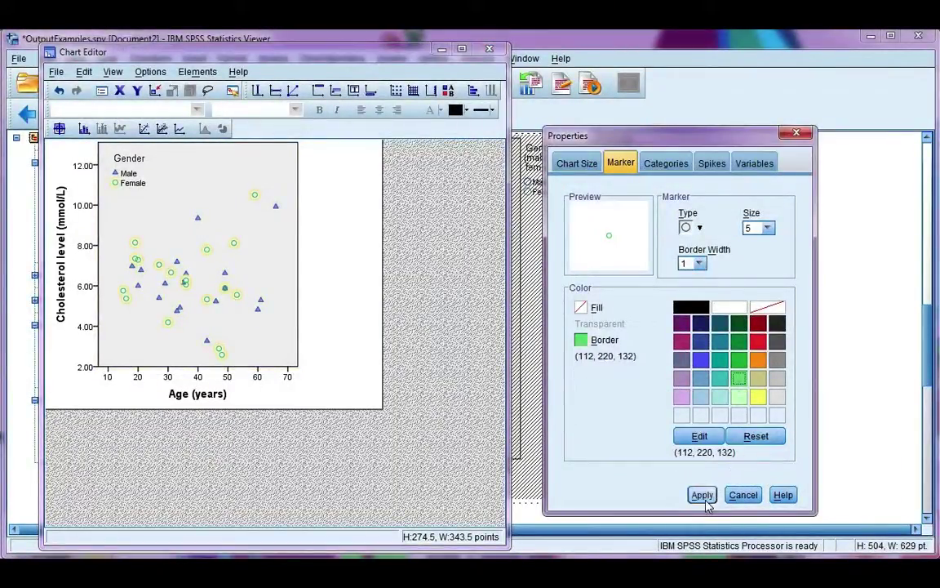
pyautogui.click(582, 310)
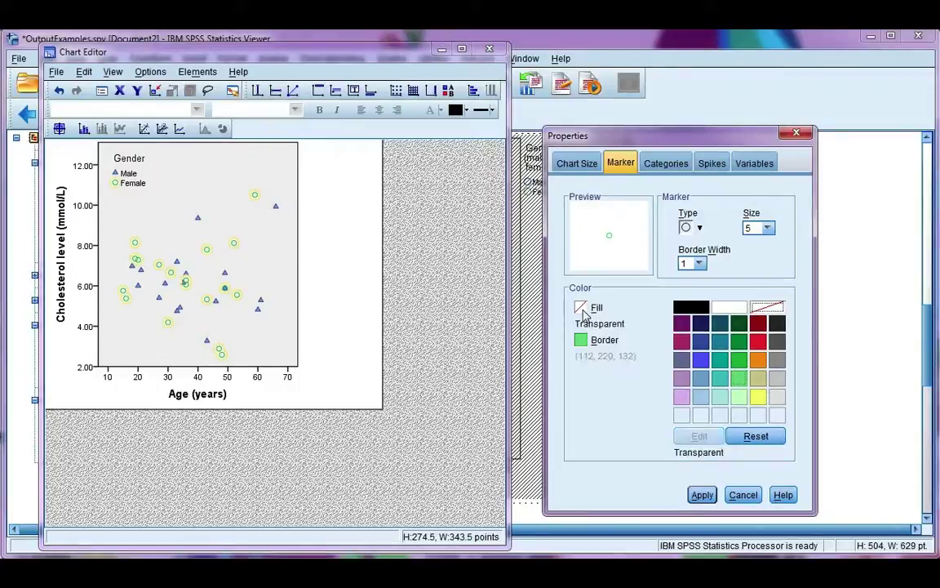
pyautogui.click(739, 359)
pyautogui.click(585, 346)
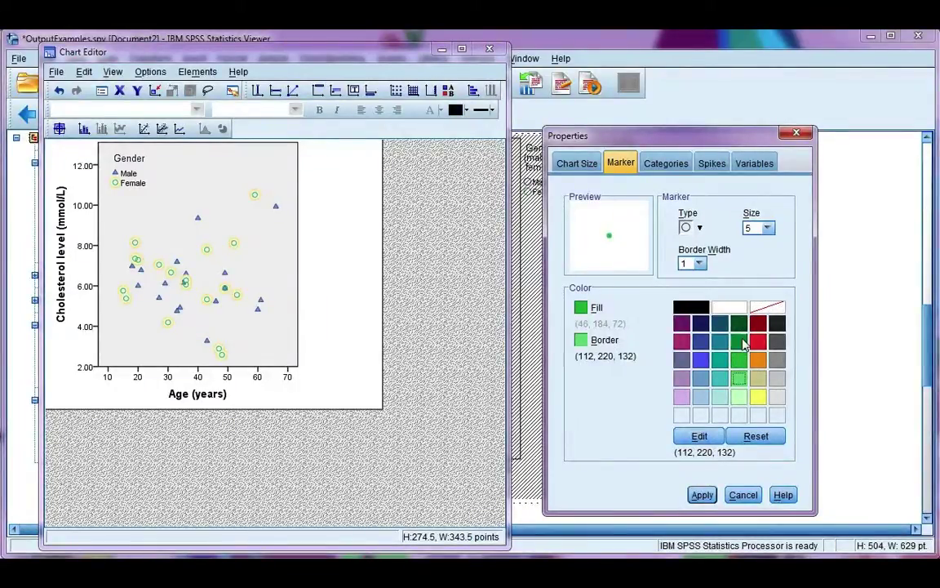
pyautogui.click(739, 341)
pyautogui.click(709, 498)
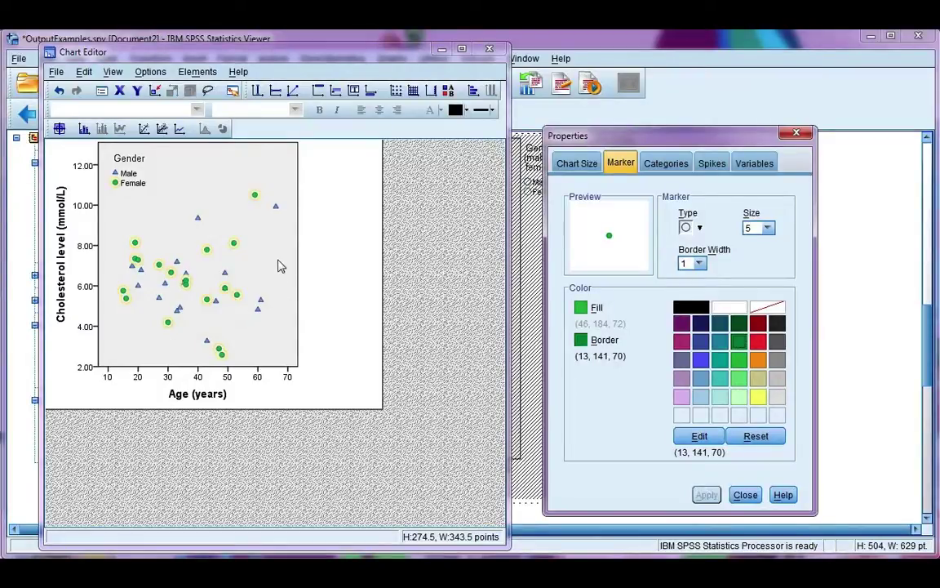
pyautogui.click(352, 331)
# - Select the Age axis and set its label font family to Calibri
pyautogui.click(226, 380)
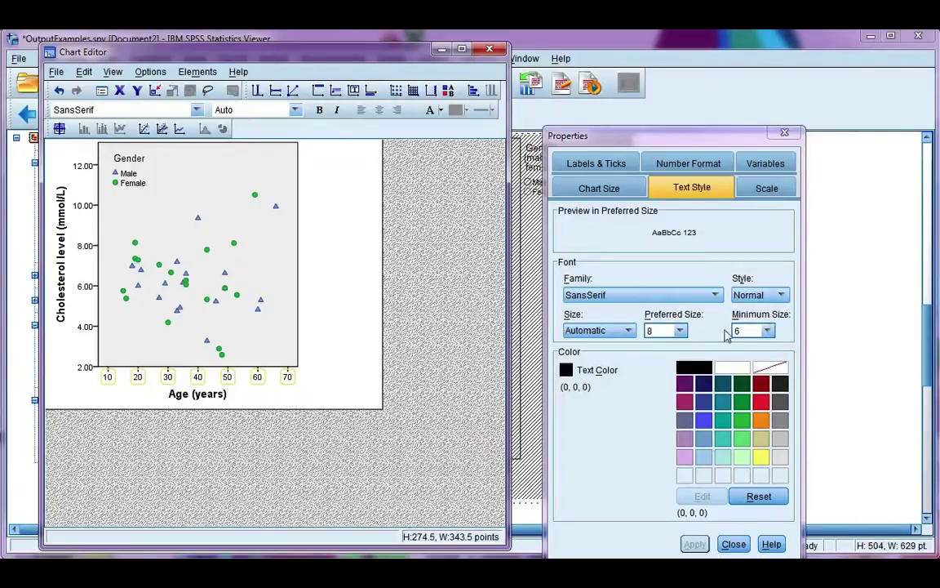
pyautogui.click(653, 331)
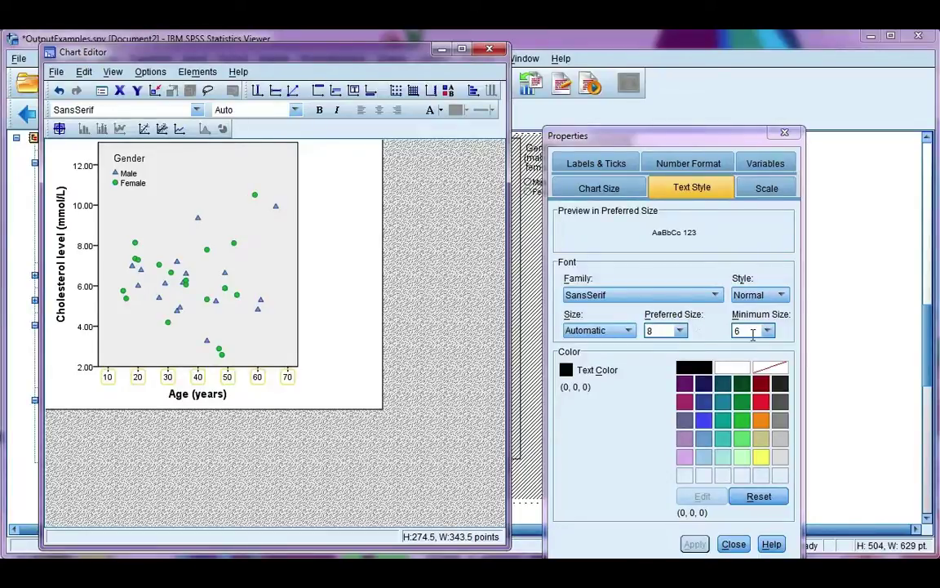
pyautogui.click(594, 297)
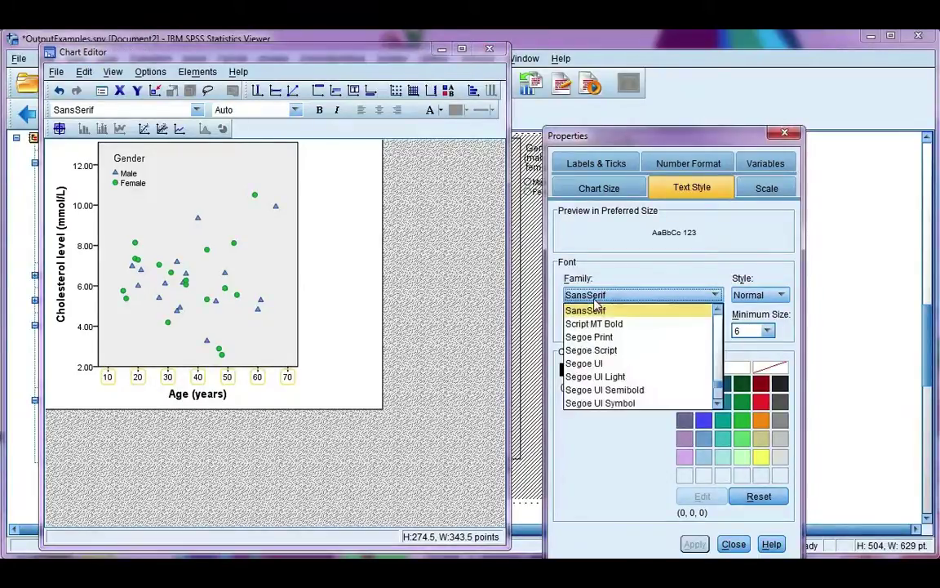
pyautogui.scroll(20, 594, 299)
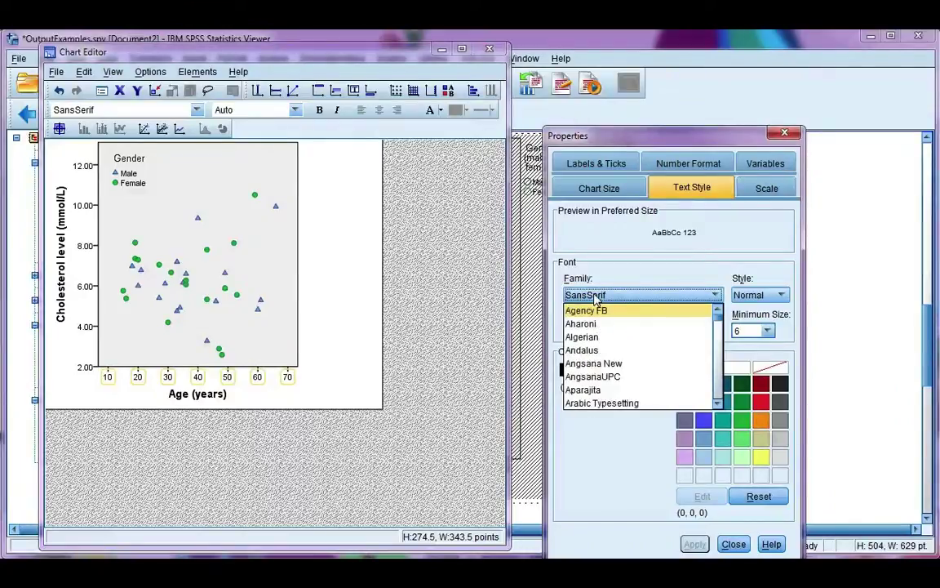
pyautogui.scroll(-10, 596, 302)
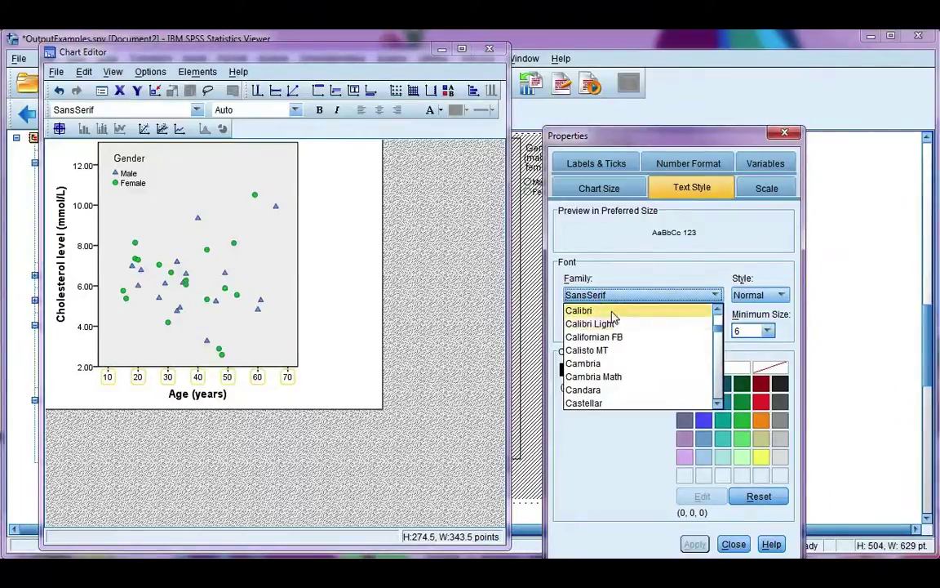
pyautogui.click(600, 312)
pyautogui.click(692, 544)
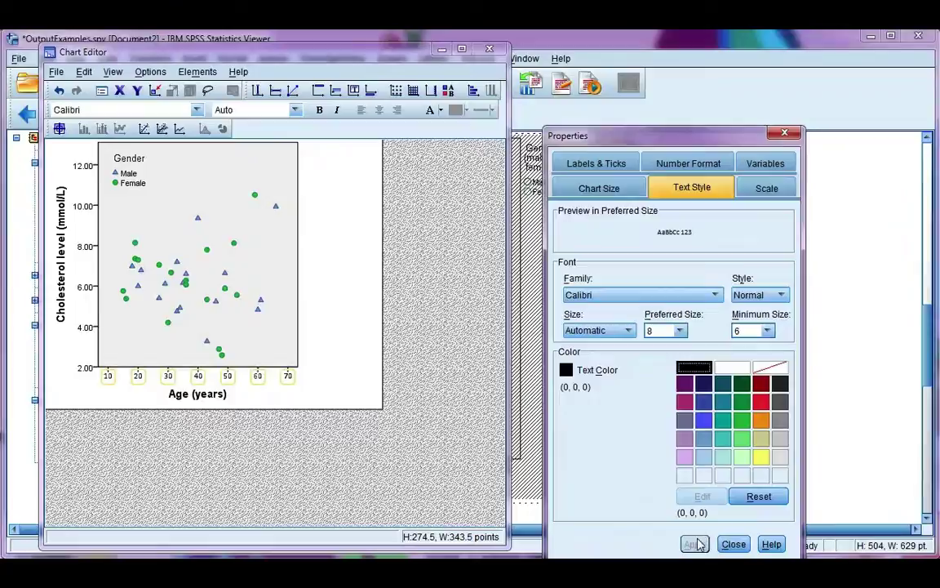
# - Select the cholesterol axis labels to show its Scale settings (2 to 12, step 2)
pyautogui.click(771, 190)
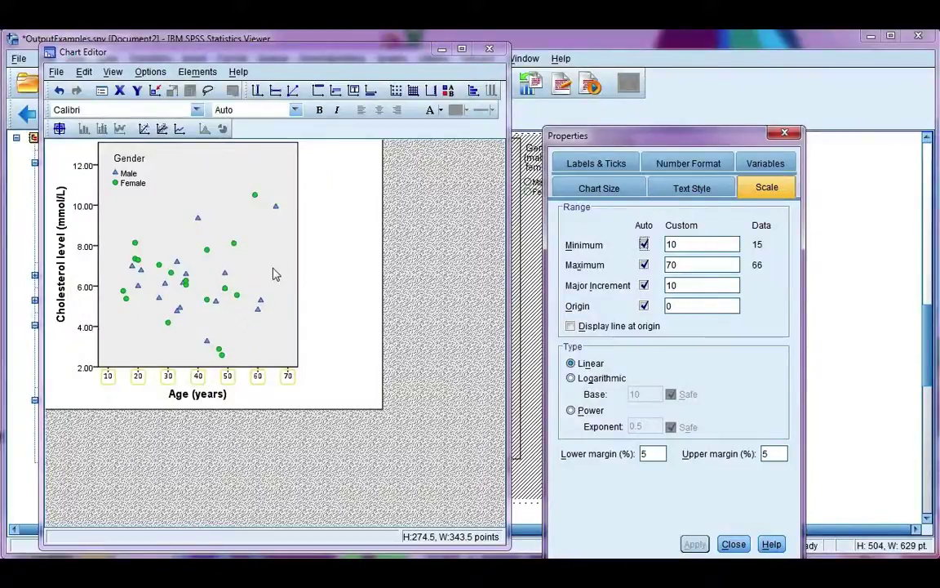
pyautogui.click(84, 287)
pyautogui.click(78, 260)
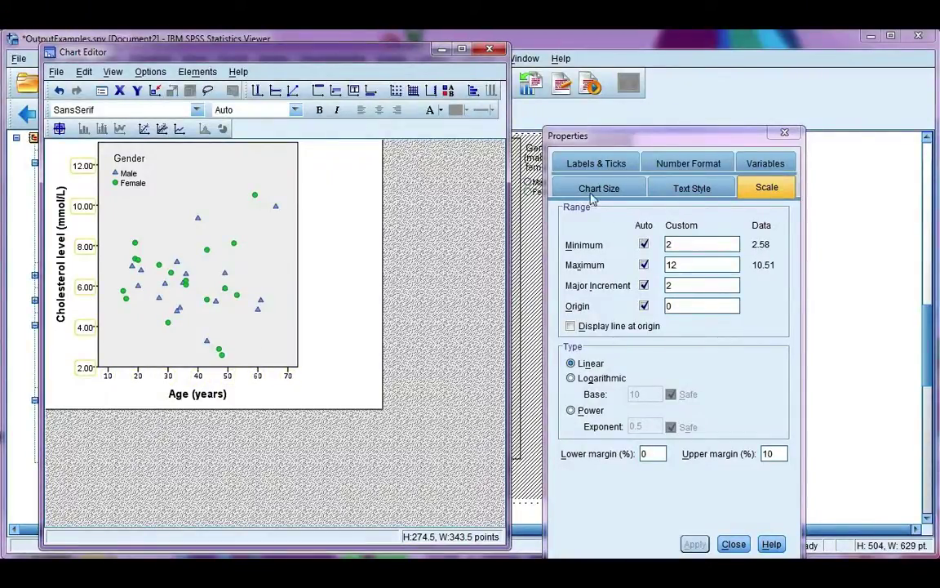
pyautogui.click(787, 134)
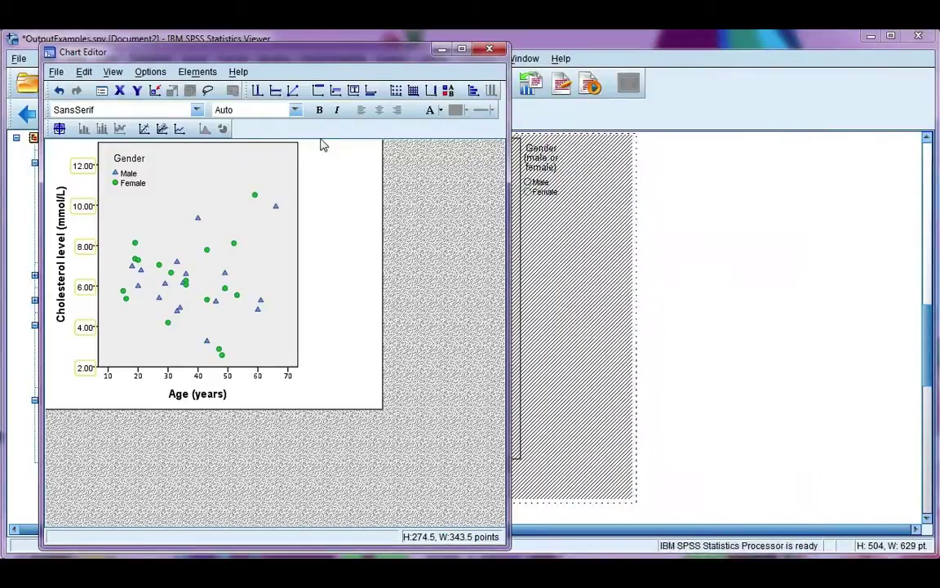
pyautogui.click(100, 91)
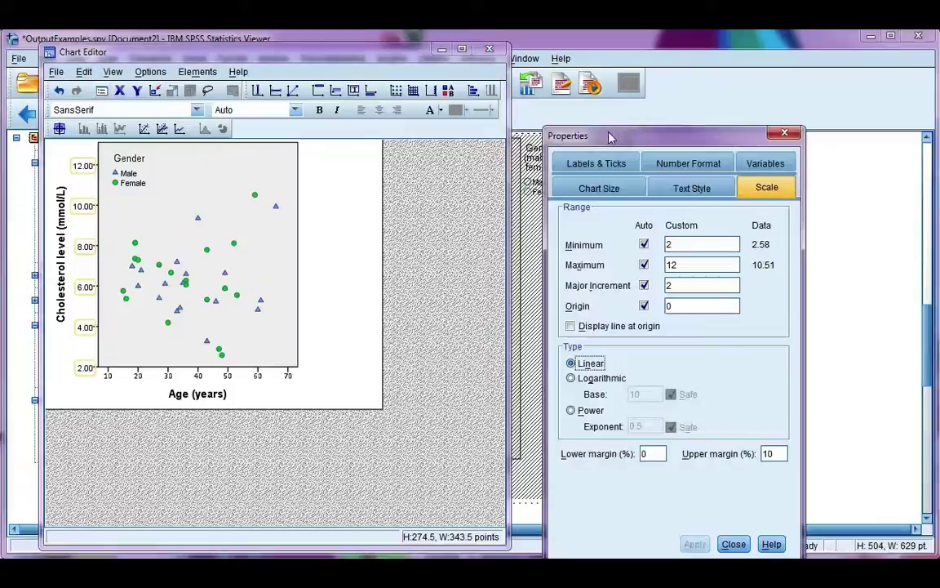
pyautogui.moveTo(611, 136); pyautogui.dragTo(630, 81)
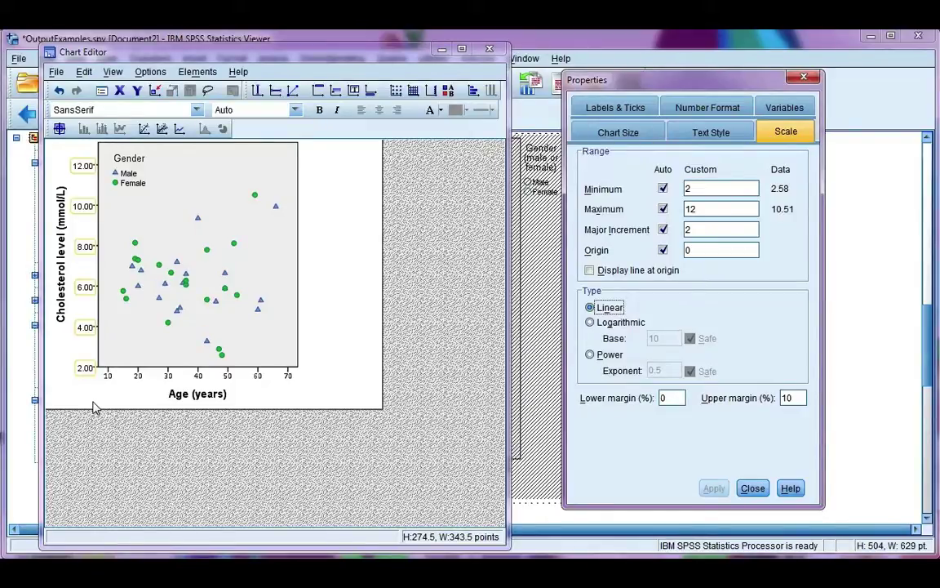
# - Select the green Female data points so their Marker properties are displayed
pyautogui.click(221, 353)
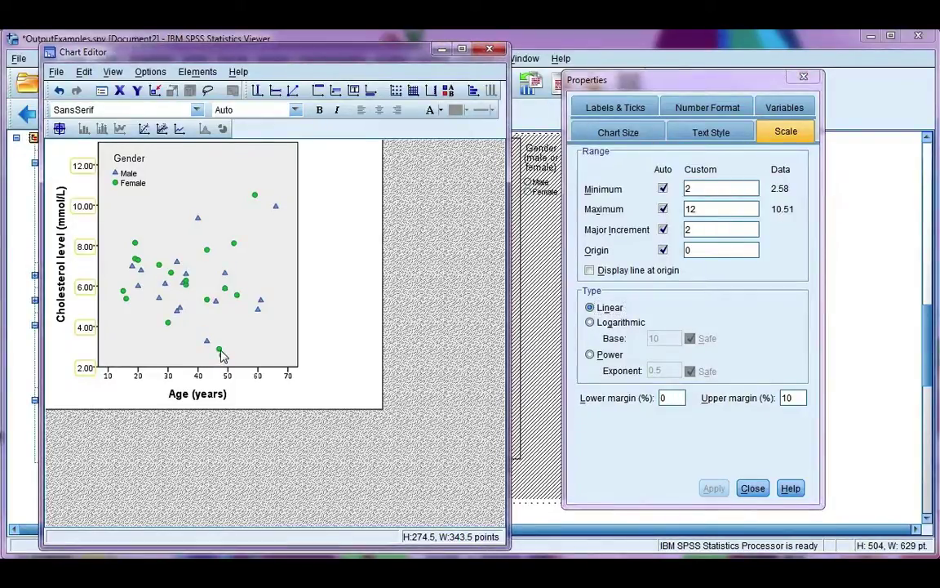
pyautogui.rightClick(219, 353)
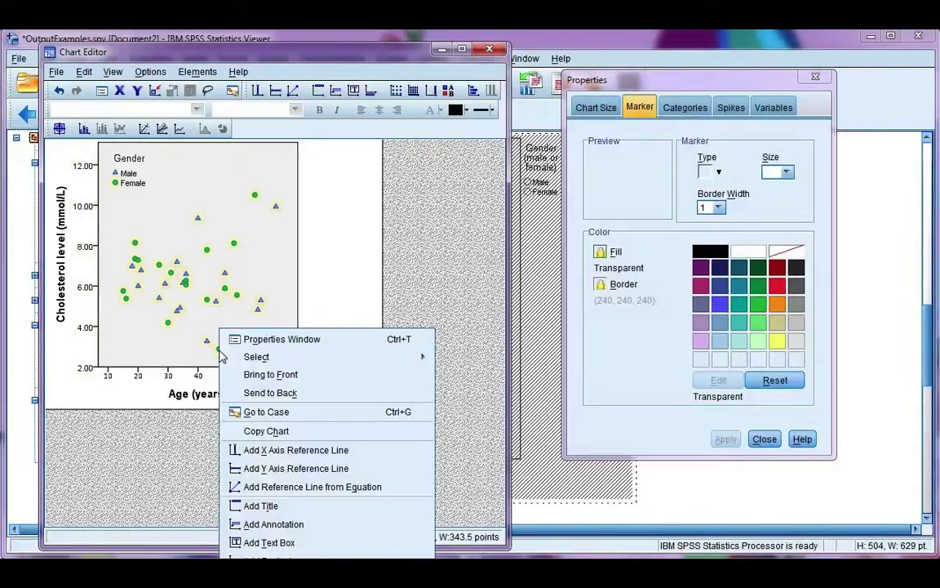
pyautogui.click(388, 253)
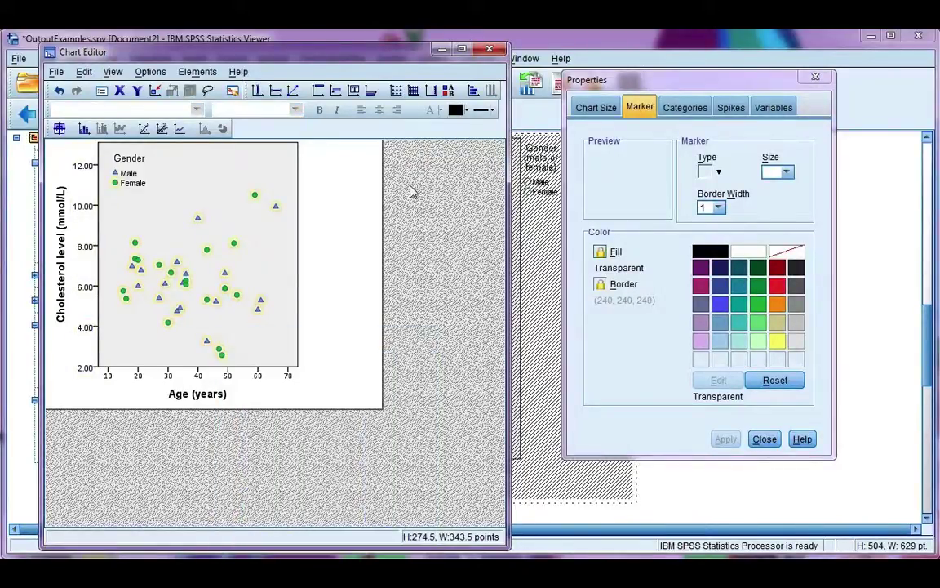
pyautogui.click(256, 198)
# - Add a total linear fit line across all points and select its R² Linear = 0.001 label
pyautogui.click(146, 131)
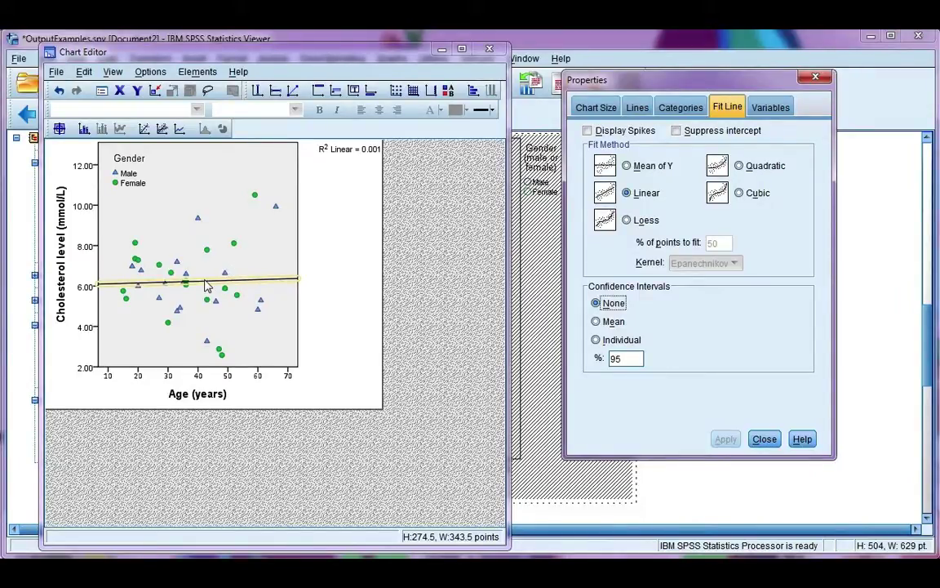
pyautogui.click(330, 253)
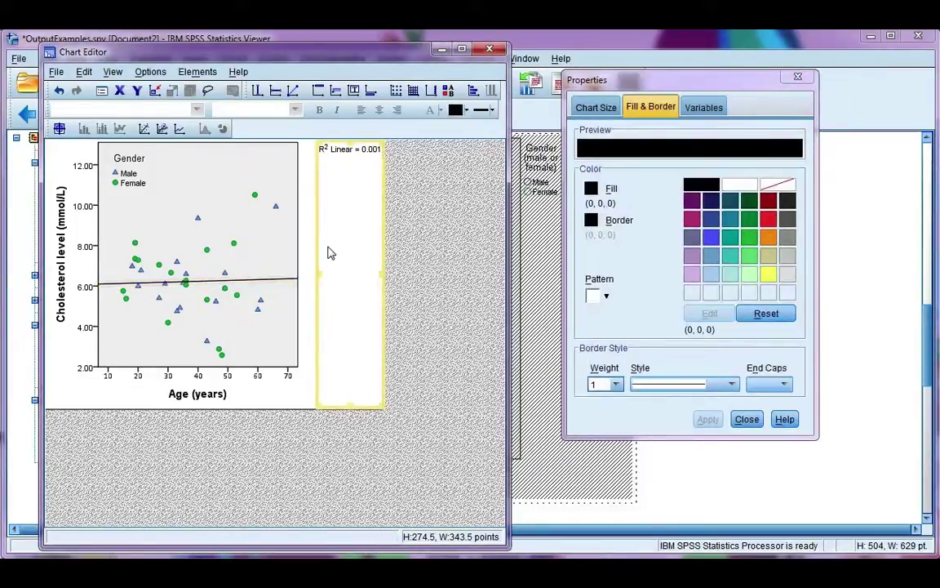